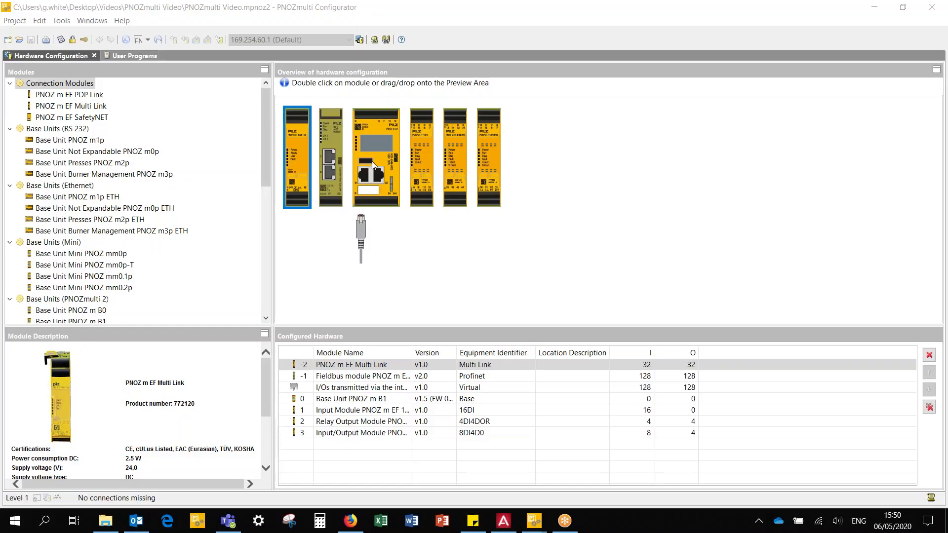
Review the PNOZ m B1 base unit, Profinet and PNOZ m EF Multi Link modules, then show the user programs
{"action": "left_click_drag", "start_coordinate": [372, 161], "coordinate": [347, 161]}
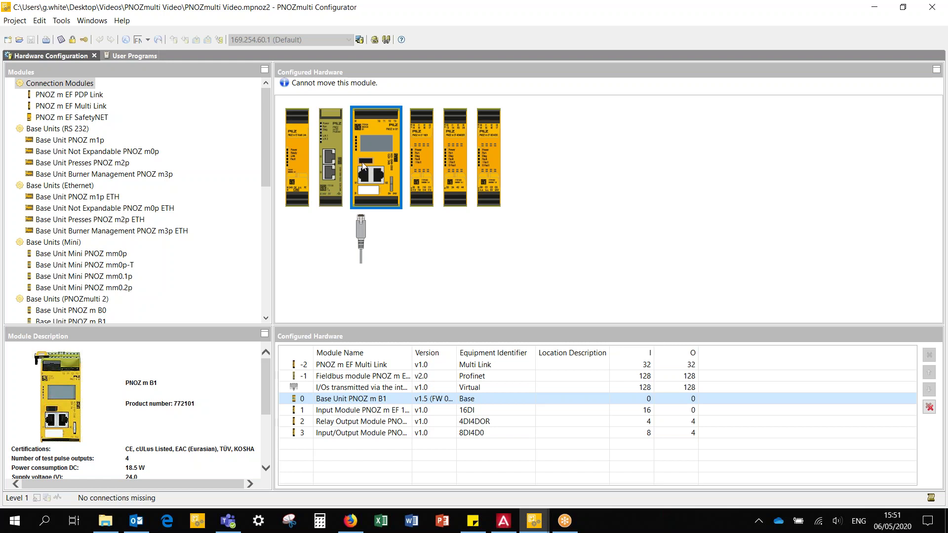
{"action": "left_click", "coordinate": [332, 171]}
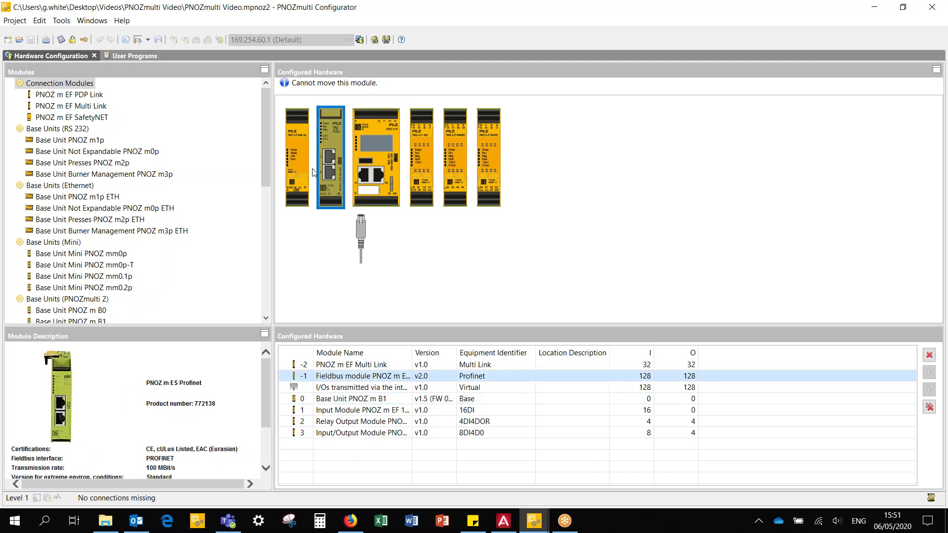
{"action": "left_click", "coordinate": [303, 176]}
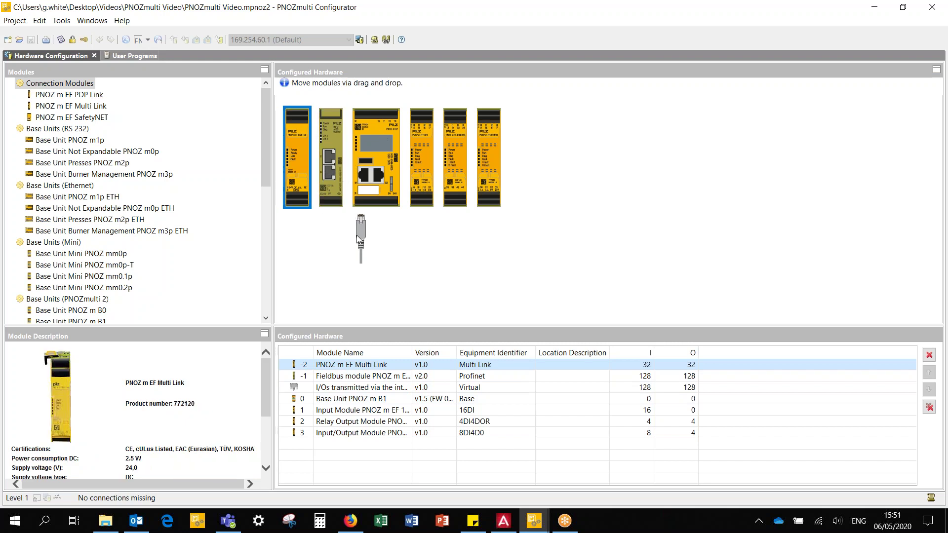
{"action": "left_click", "coordinate": [138, 58]}
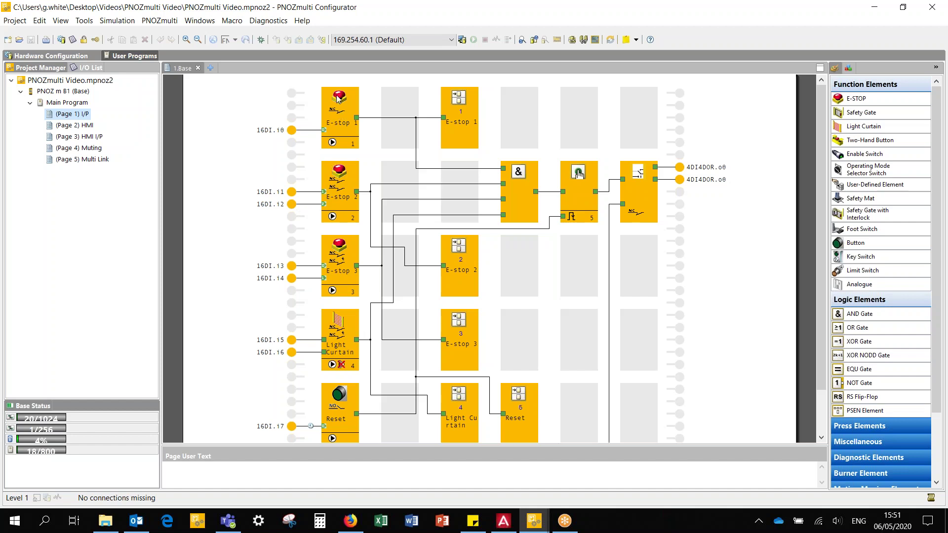
Open the page 2 HMI, page 4 Muting and page 5 Multi Link program diagrams
{"action": "scroll", "coordinate": [337, 309], "scroll_direction": "down", "scroll_amount": 2}
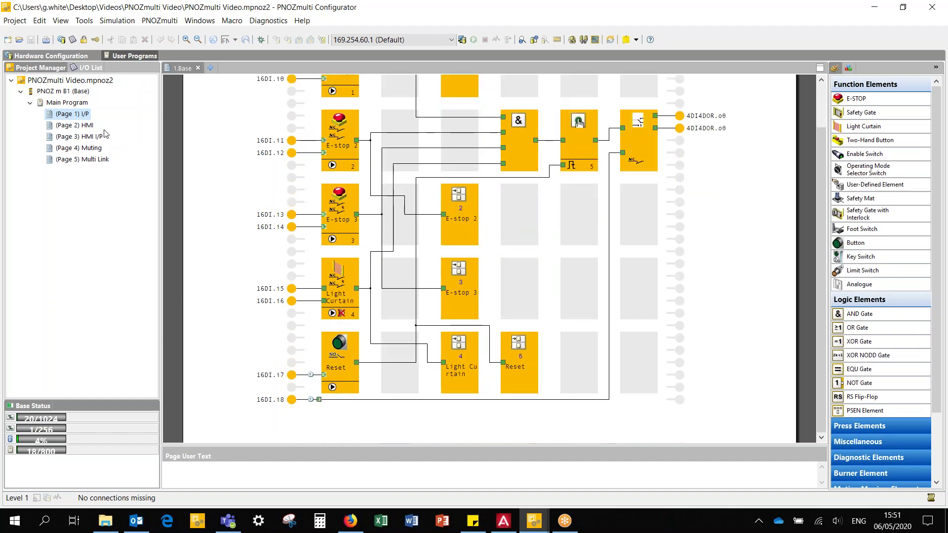
{"action": "left_click", "coordinate": [85, 126]}
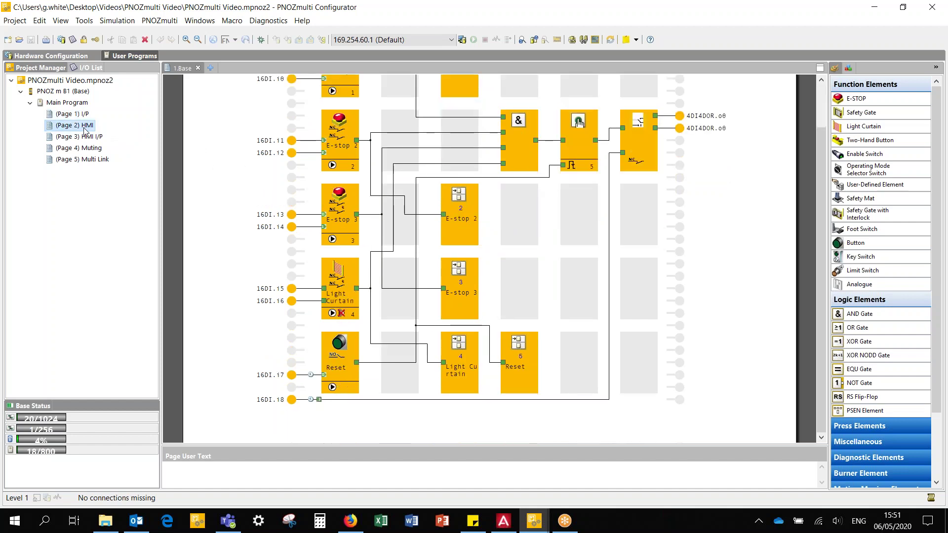
{"action": "double_click", "coordinate": [85, 127]}
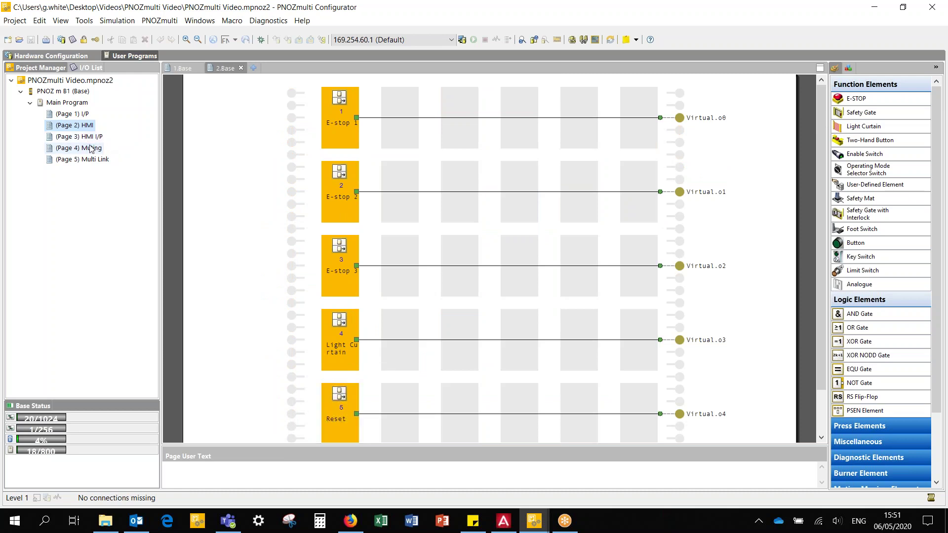
{"action": "left_click", "coordinate": [91, 149]}
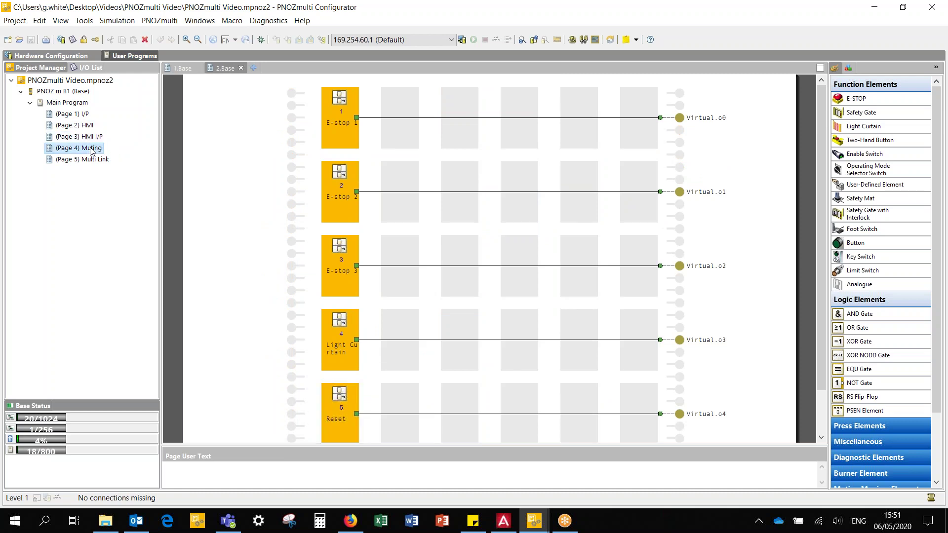
{"action": "double_click", "coordinate": [91, 149]}
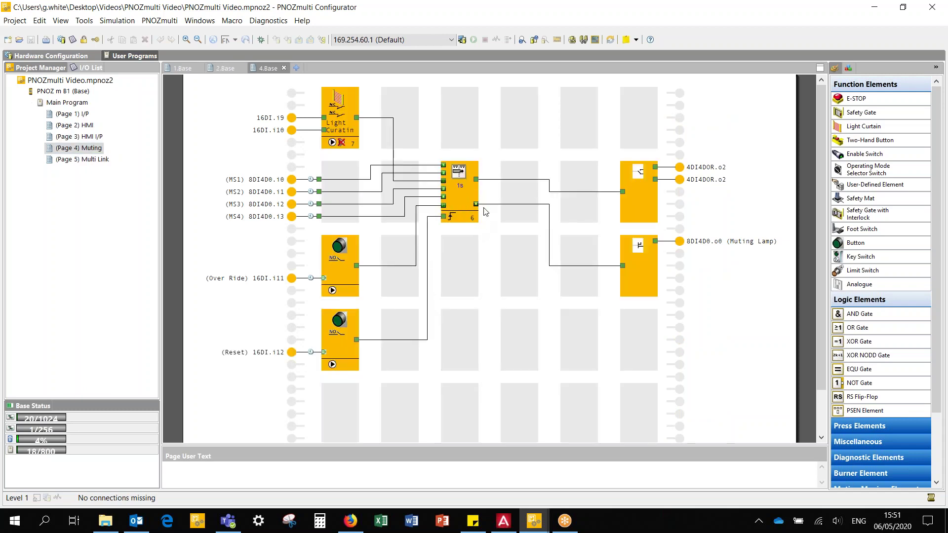
{"action": "left_click", "coordinate": [91, 160]}
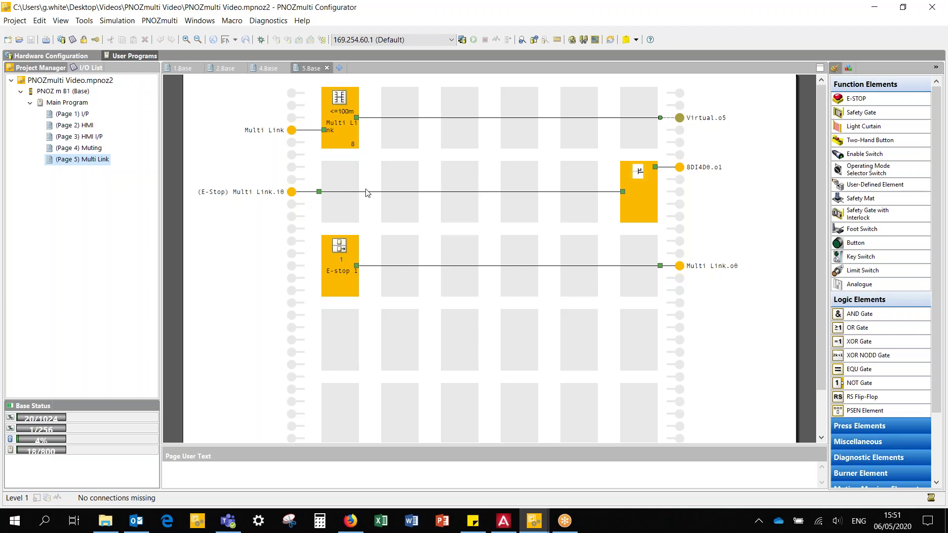
Compare the PNOZ m B0 and B1 base unit descriptions, then open the 773103 PNOZ m1p ETH product details
{"action": "left_click", "coordinate": [68, 56]}
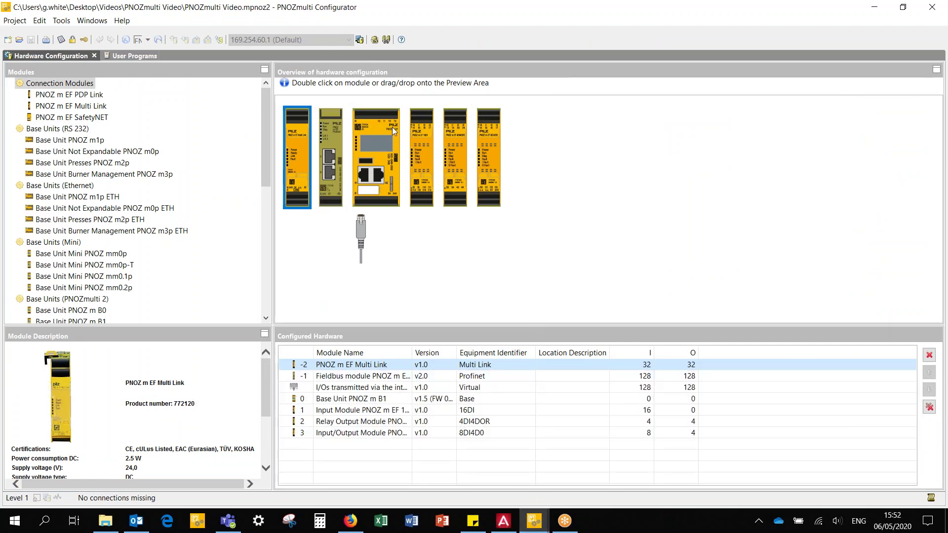
{"action": "left_click", "coordinate": [369, 169]}
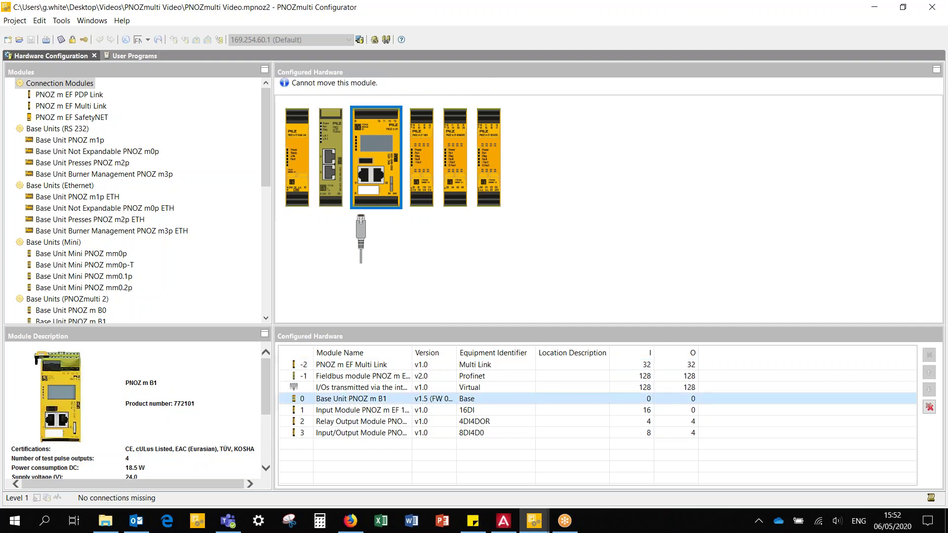
{"action": "scroll", "coordinate": [146, 254], "scroll_direction": "down", "scroll_amount": 2}
{"action": "left_click", "coordinate": [95, 245]}
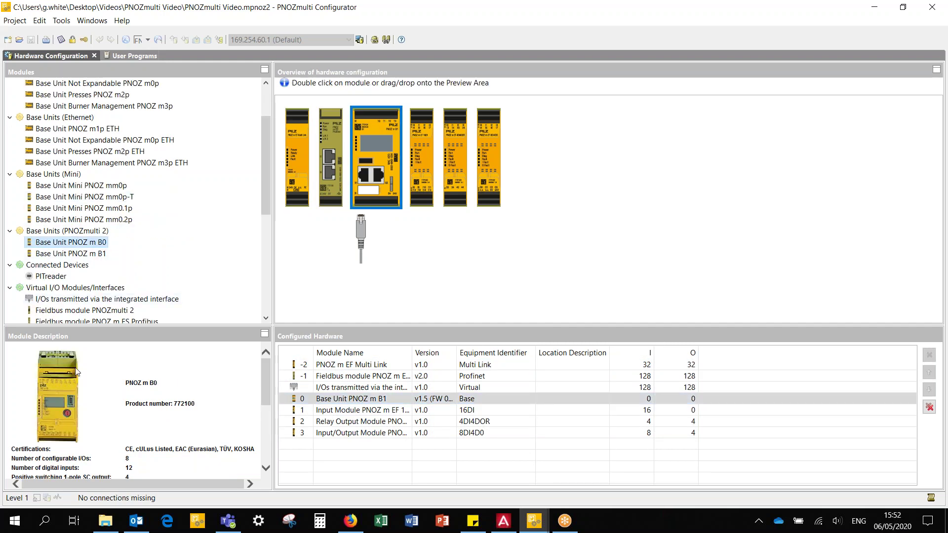
{"action": "left_click", "coordinate": [86, 255]}
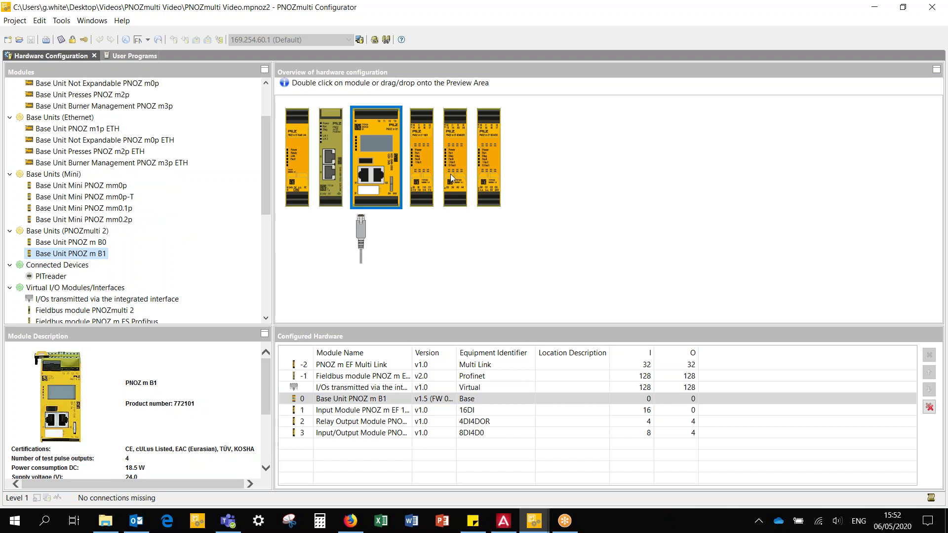
{"action": "left_click", "coordinate": [100, 244]}
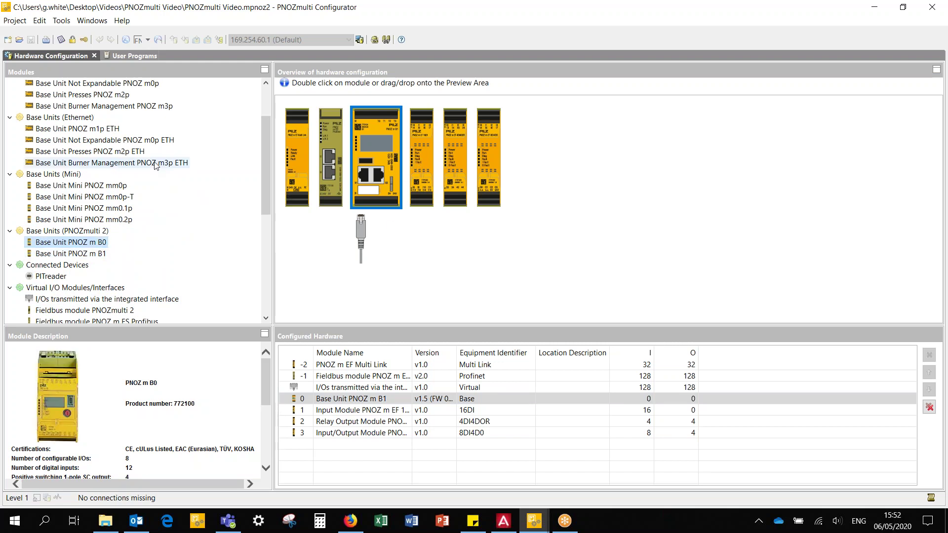
{"action": "left_click", "coordinate": [97, 133]}
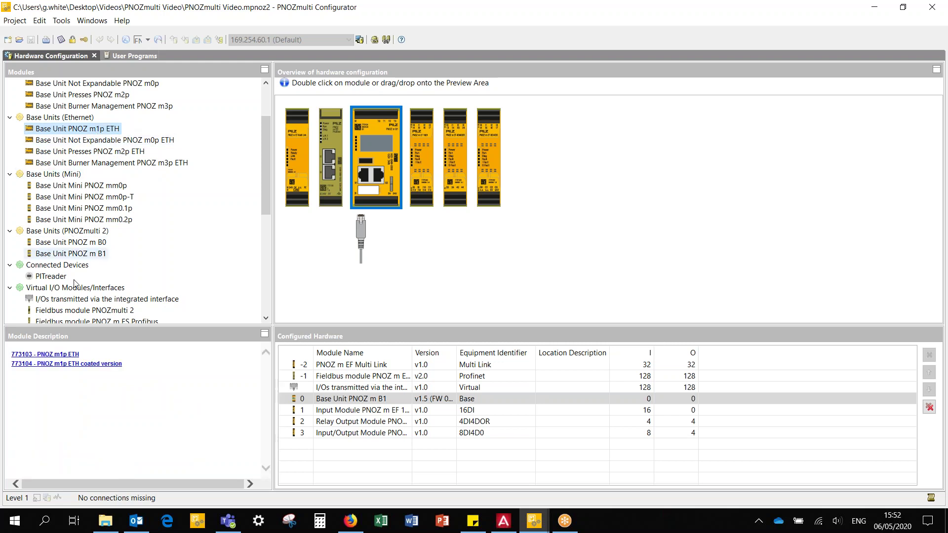
{"action": "left_click", "coordinate": [44, 355]}
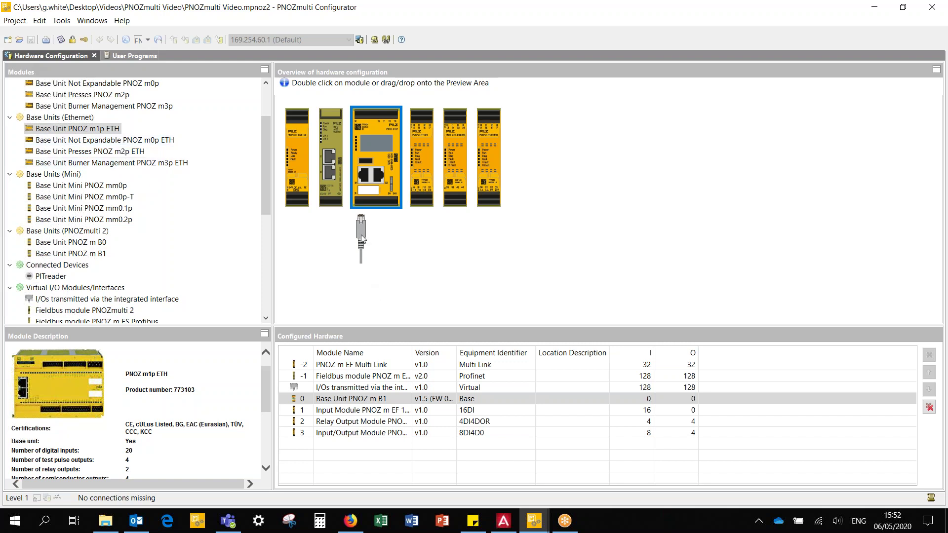
Switch to the Test PNOZmulti Migration project and view the 773103 PNOZ m1p ETH details
{"action": "mouse_move", "coordinate": [534, 520]}
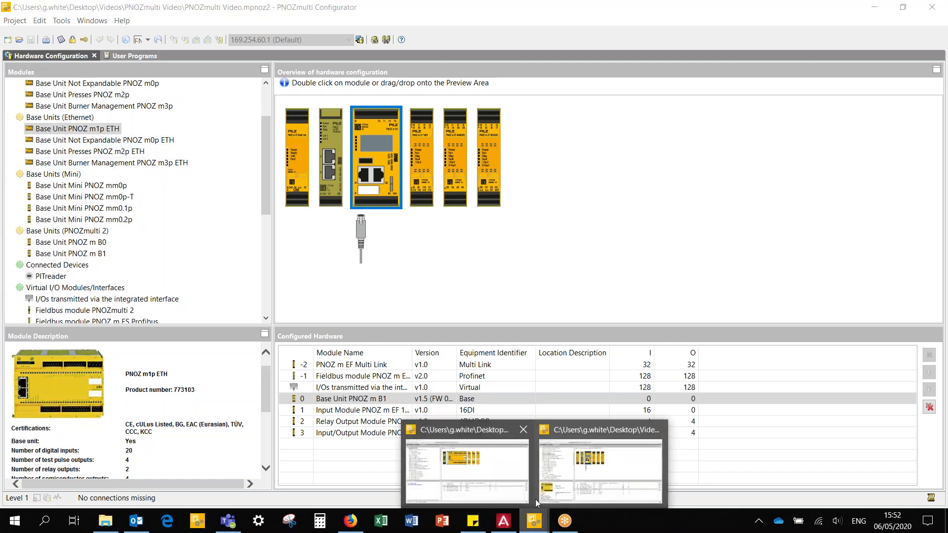
{"action": "left_click", "coordinate": [476, 489]}
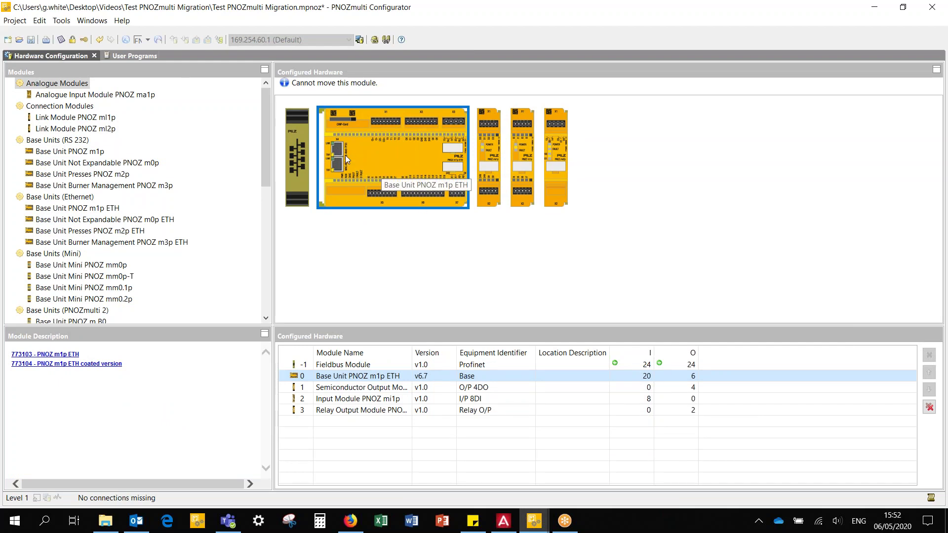
{"action": "left_click", "coordinate": [79, 208]}
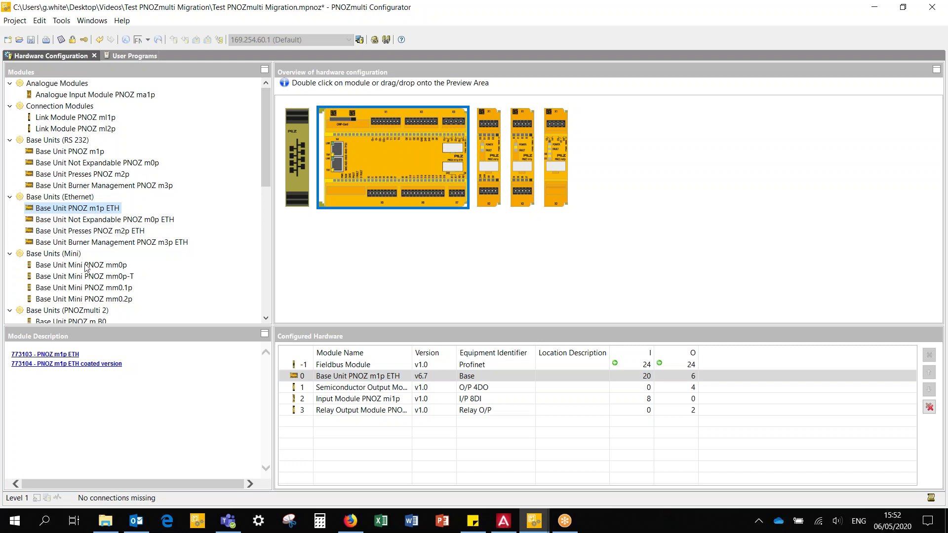
{"action": "left_click", "coordinate": [63, 356]}
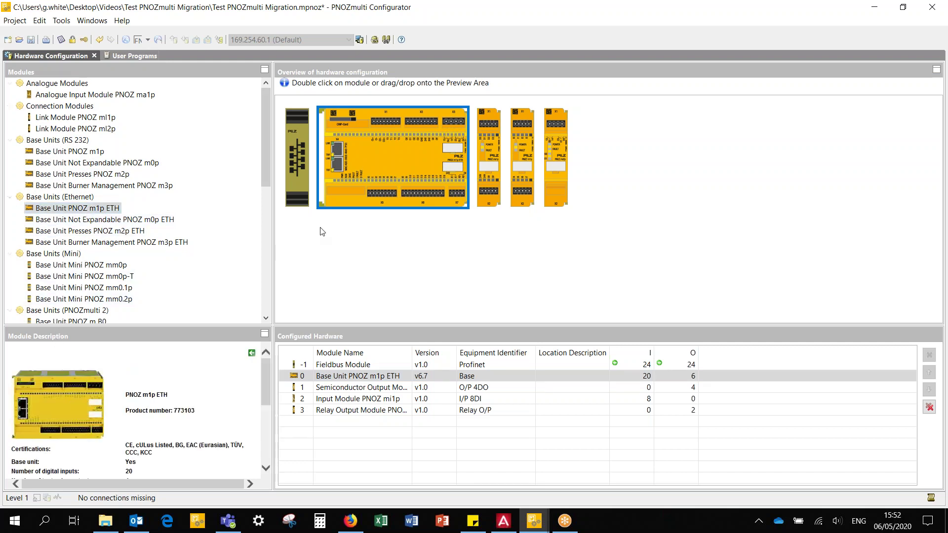
Inspect the semiconductor output, PNOZ mi1p input, relay output and Profinet fieldbus modules
{"action": "left_click", "coordinate": [491, 147]}
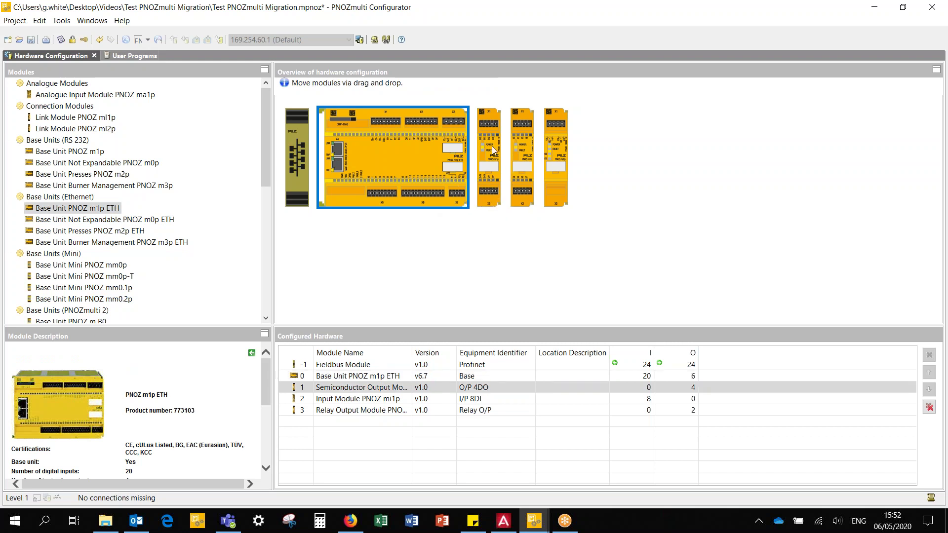
{"action": "left_click", "coordinate": [526, 162]}
{"action": "left_click", "coordinate": [553, 165]}
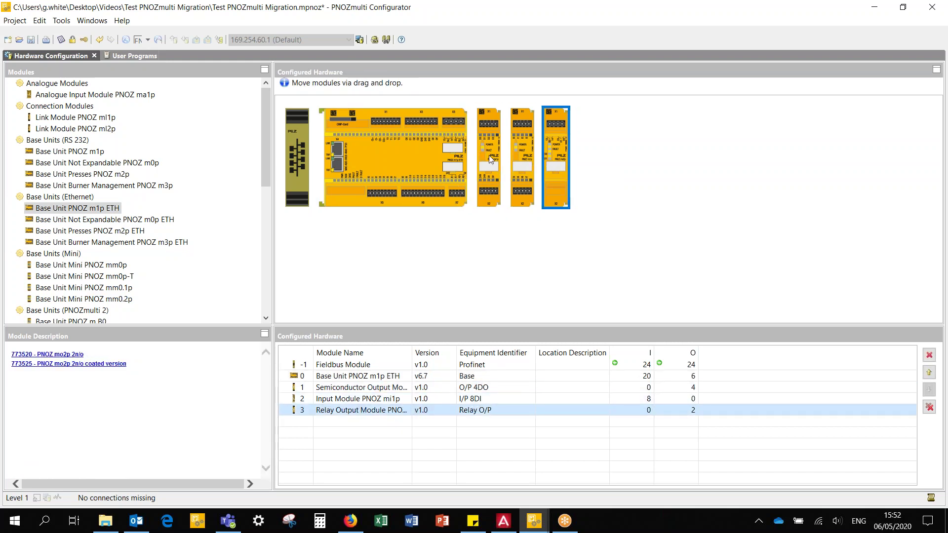
{"action": "left_click", "coordinate": [302, 155]}
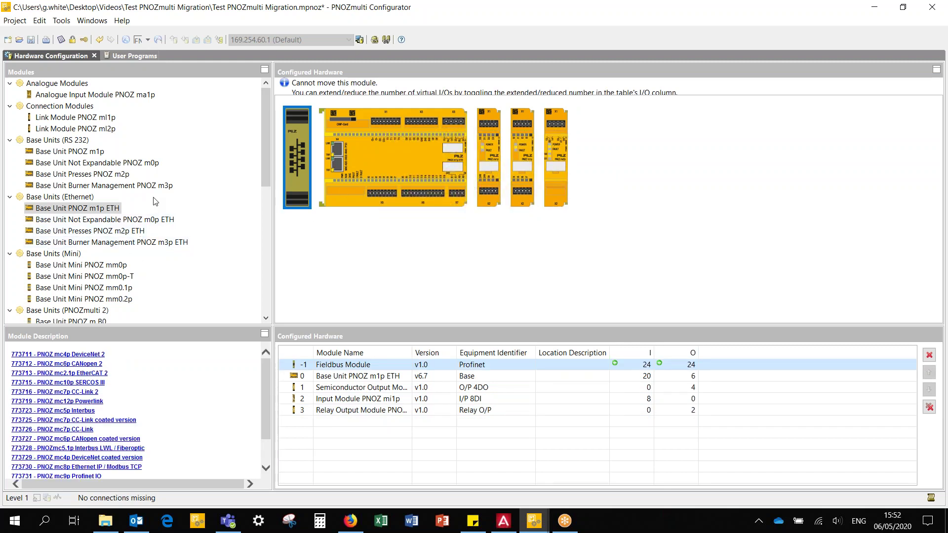
Open the Input 1, Input 2 and Ouputs 1 pages of the migration project's user program
{"action": "left_click", "coordinate": [136, 55]}
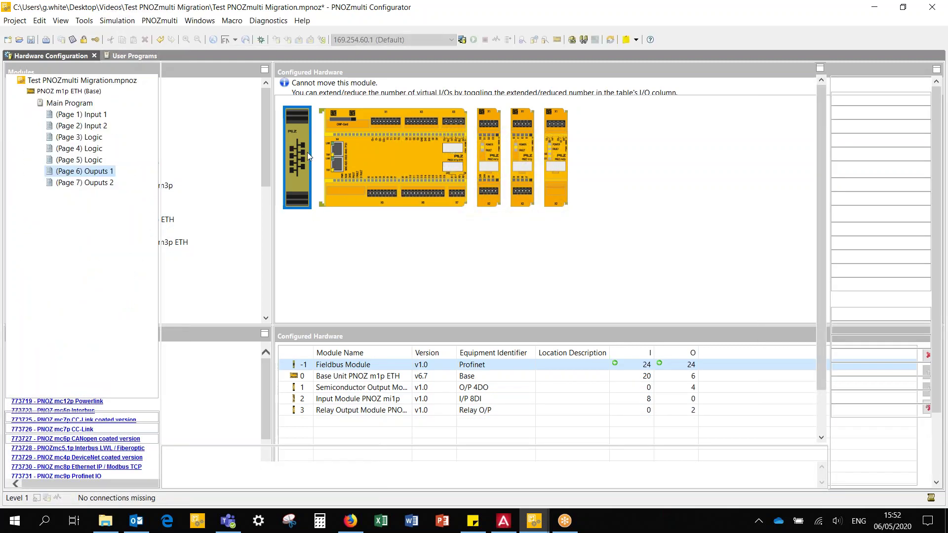
{"action": "left_click", "coordinate": [95, 115]}
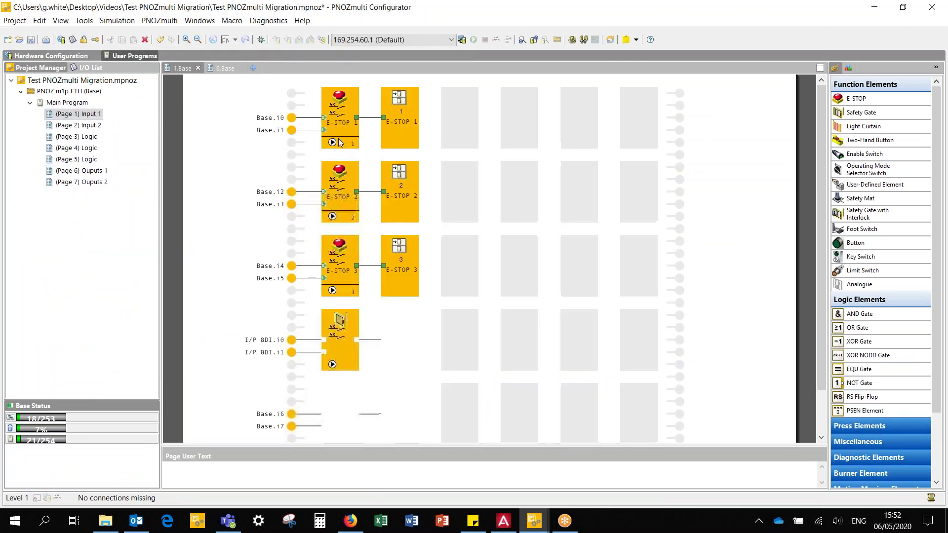
{"action": "scroll", "coordinate": [338, 244], "scroll_direction": "down", "scroll_amount": 2}
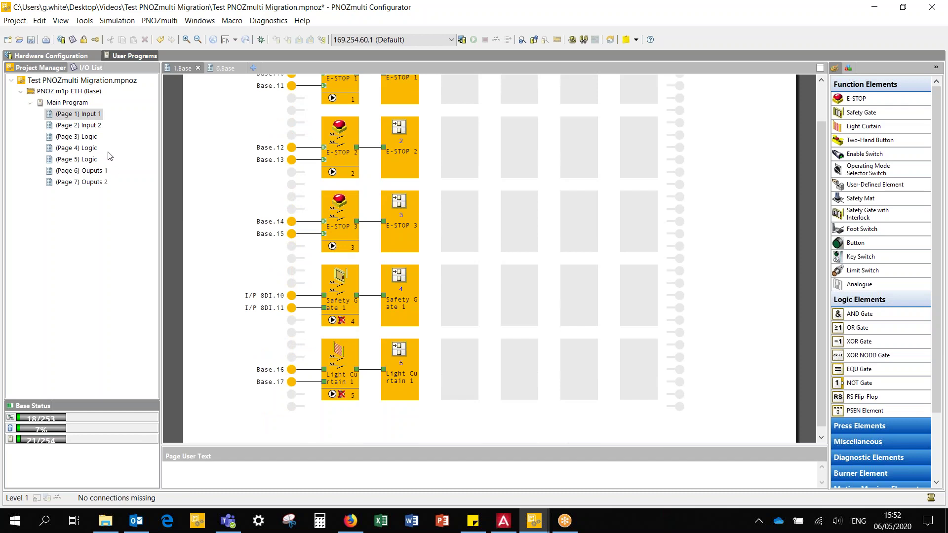
{"action": "left_click", "coordinate": [78, 126]}
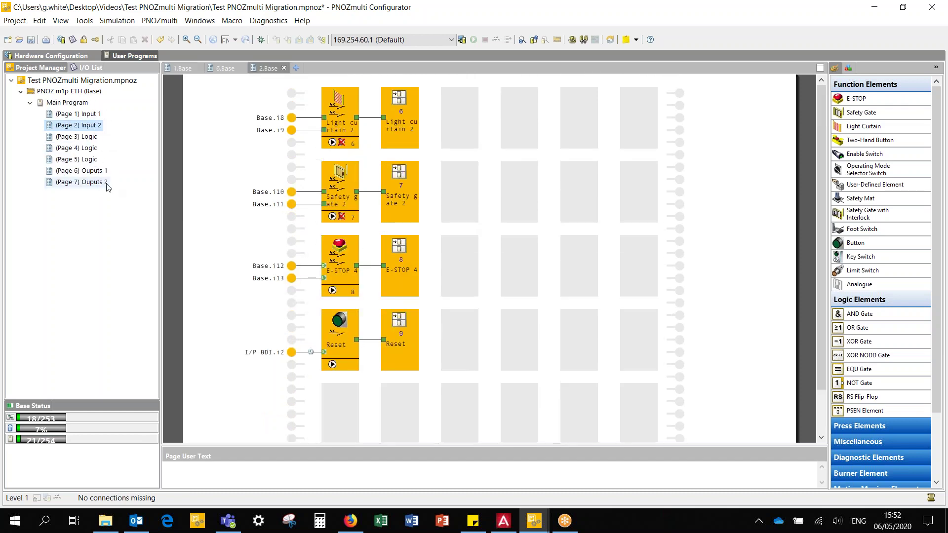
{"action": "left_click", "coordinate": [101, 171]}
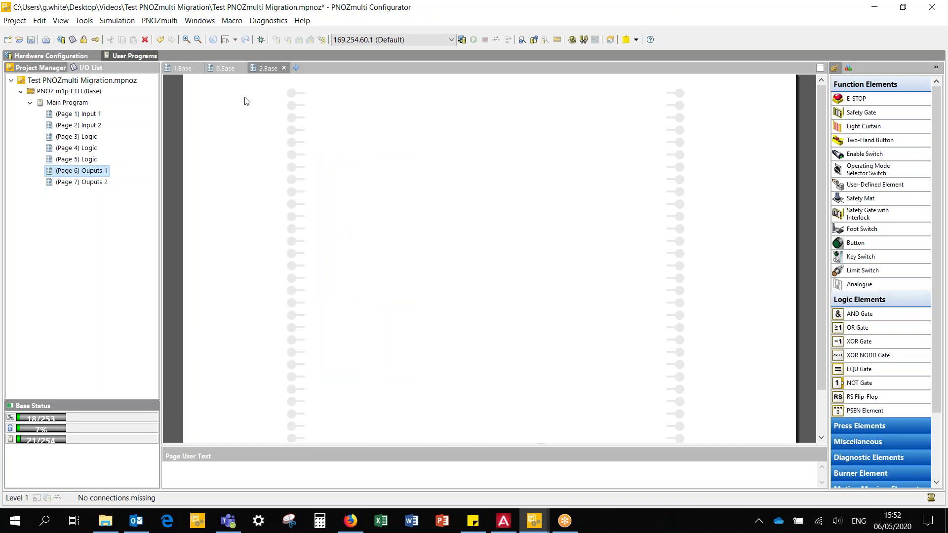
Compare the PNOZ m B1 and B0 base units, then drop PNOZ m B0 onto the hardware preview
{"action": "left_click", "coordinate": [69, 58]}
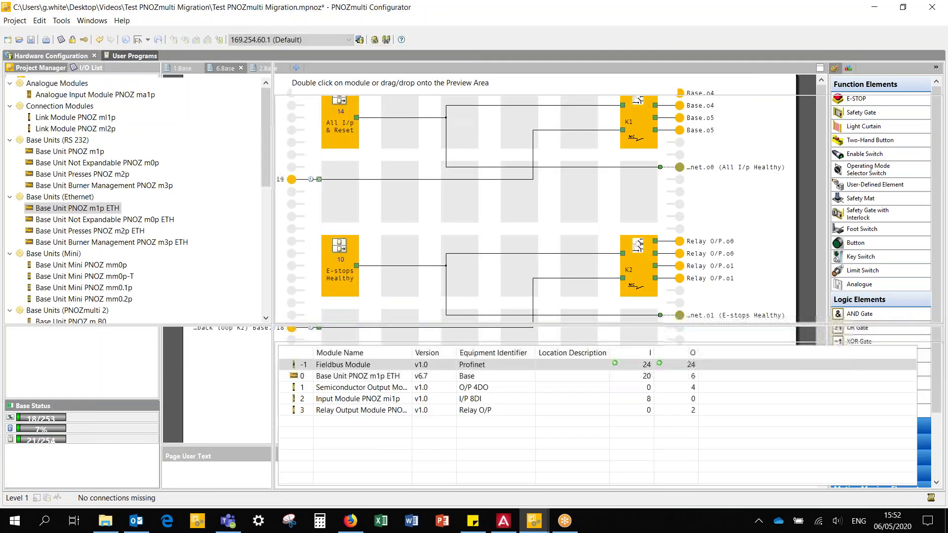
{"action": "scroll", "coordinate": [76, 271], "scroll_direction": "down", "scroll_amount": 1}
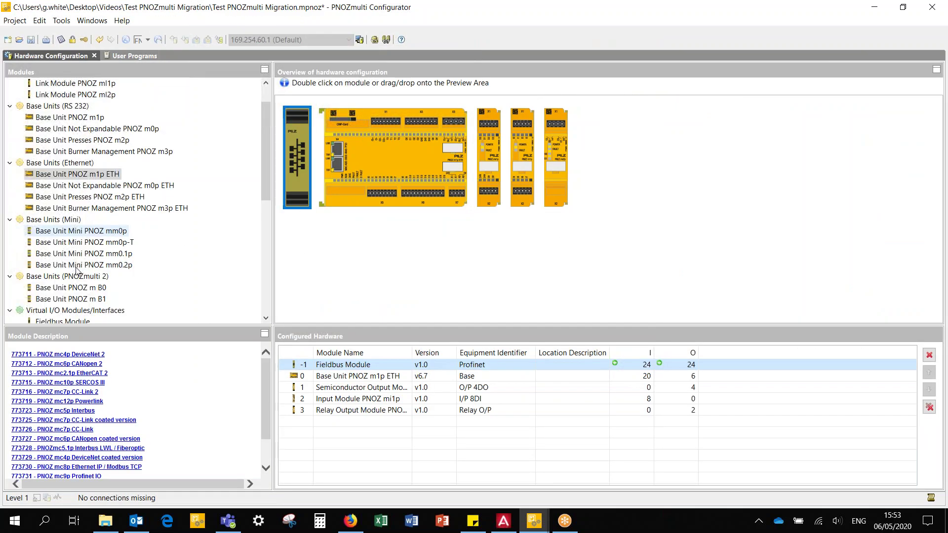
{"action": "scroll", "coordinate": [77, 271], "scroll_direction": "down", "scroll_amount": 1}
{"action": "left_click", "coordinate": [97, 266]}
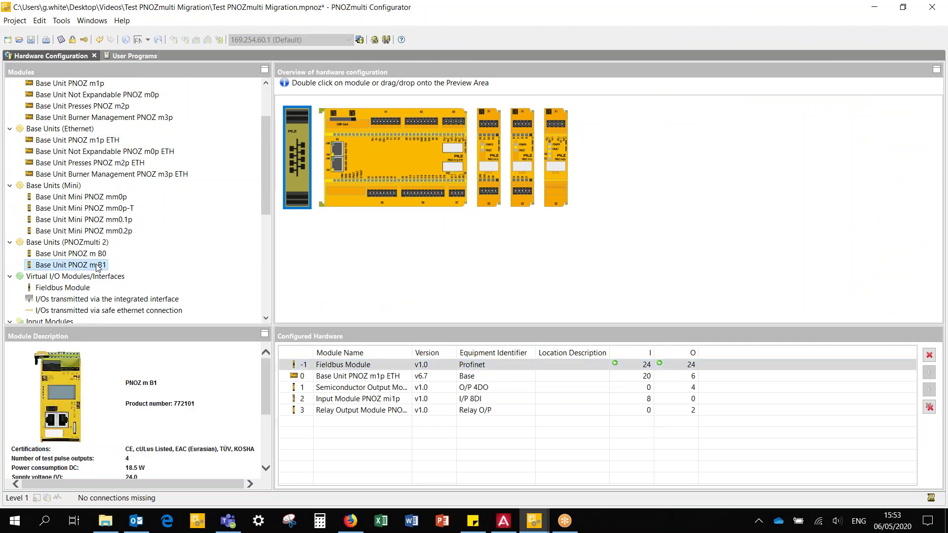
{"action": "left_click", "coordinate": [99, 254]}
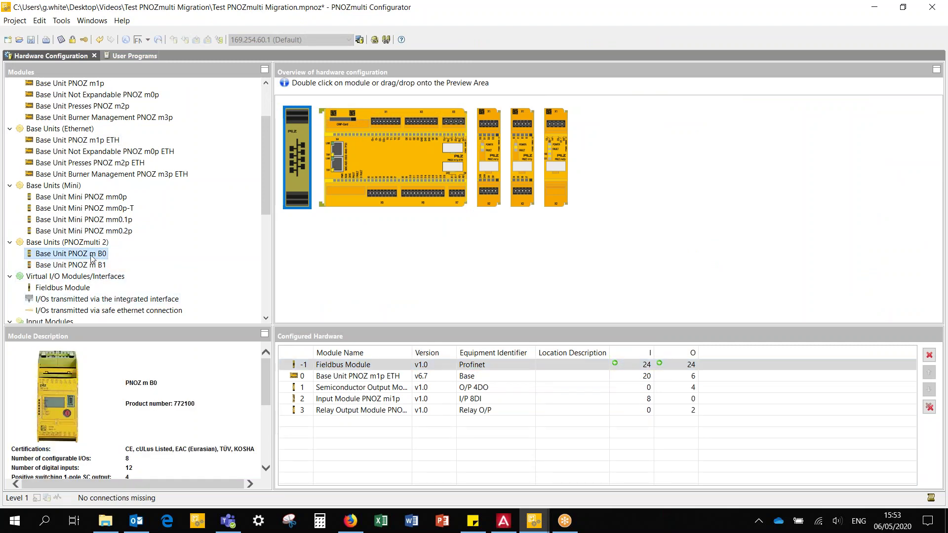
{"action": "left_click_drag", "start_coordinate": [91, 257], "coordinate": [413, 131]}
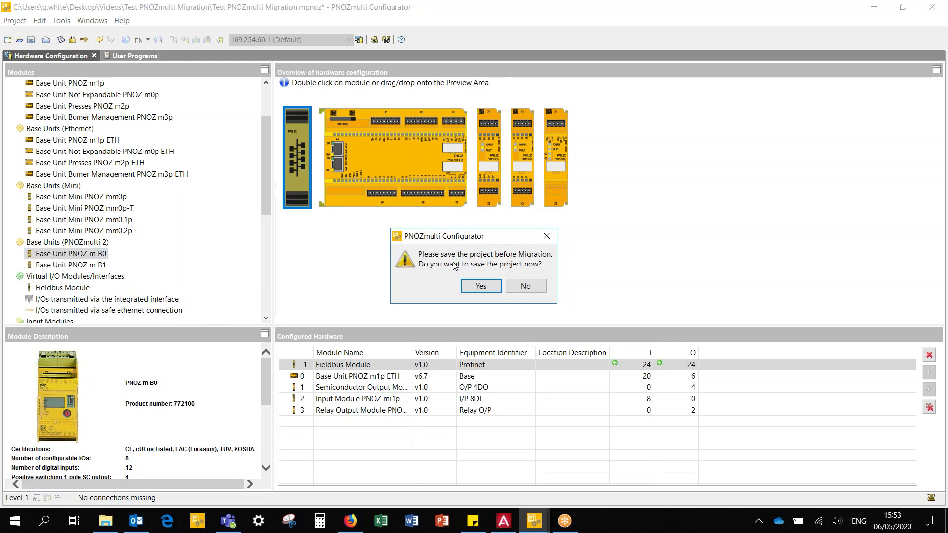
Save the project under its existing name and path, replacing the old file
{"action": "left_click", "coordinate": [482, 287]}
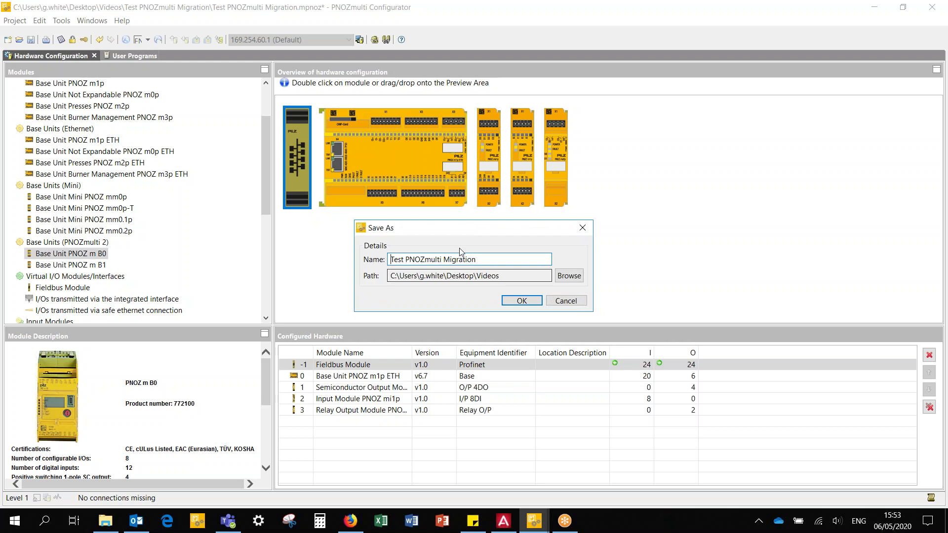
{"action": "left_click", "coordinate": [521, 300]}
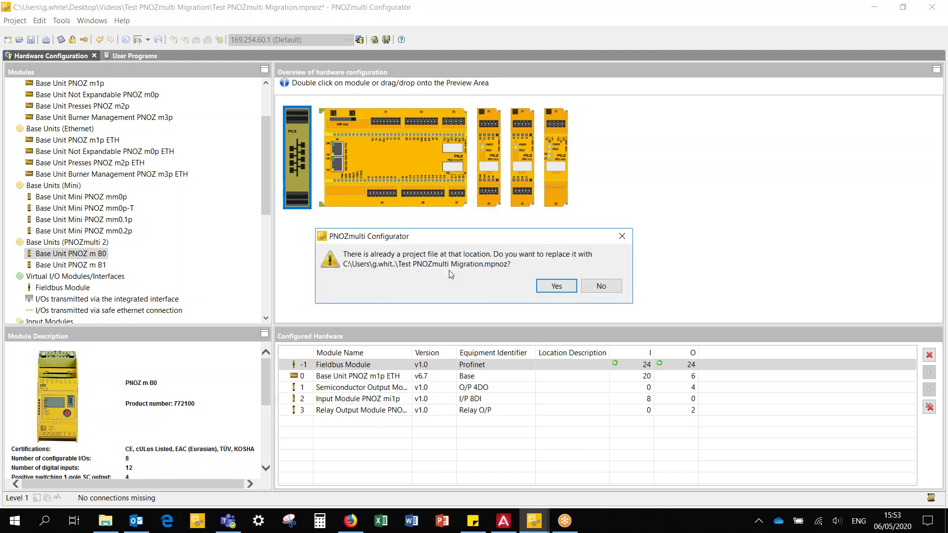
{"action": "left_click", "coordinate": [544, 285]}
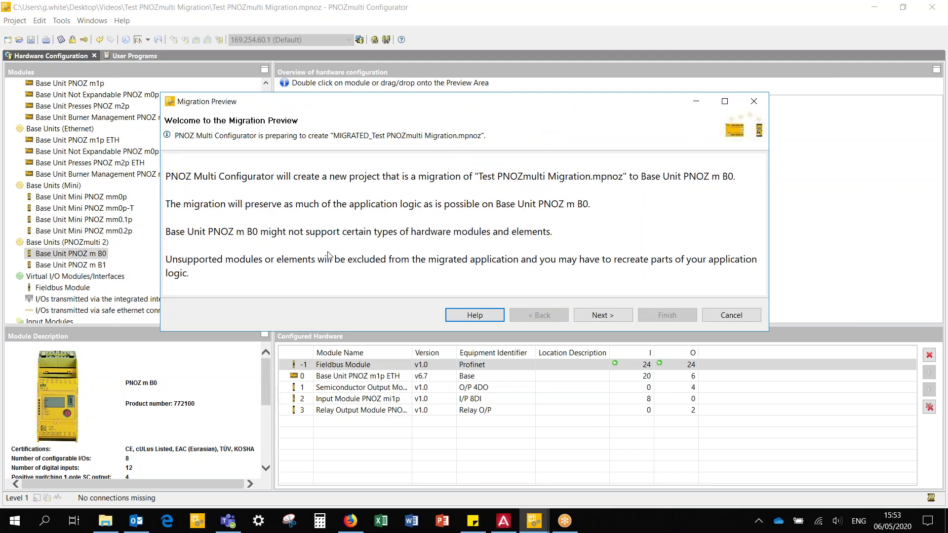
Review the program and hardware changes summaries, then finish the migration
{"action": "left_click", "coordinate": [575, 320]}
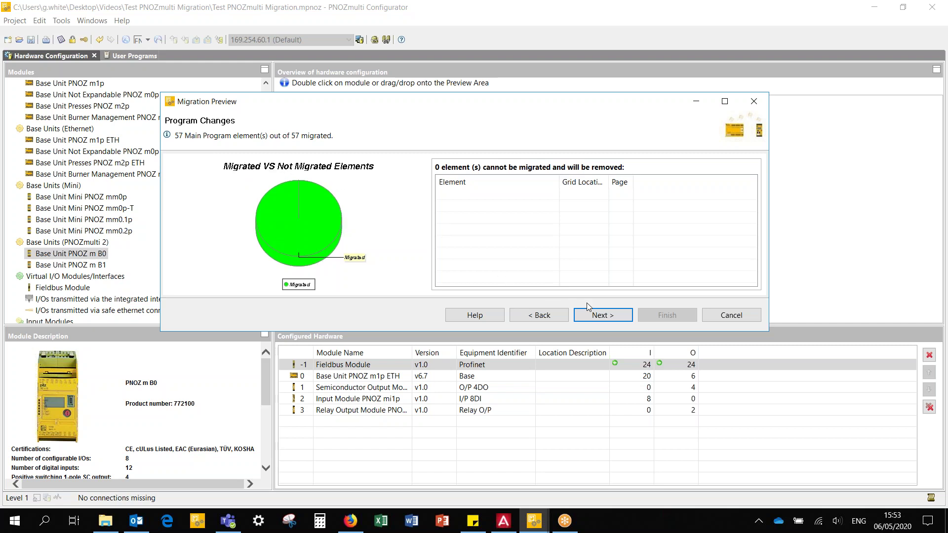
{"action": "left_click", "coordinate": [598, 314]}
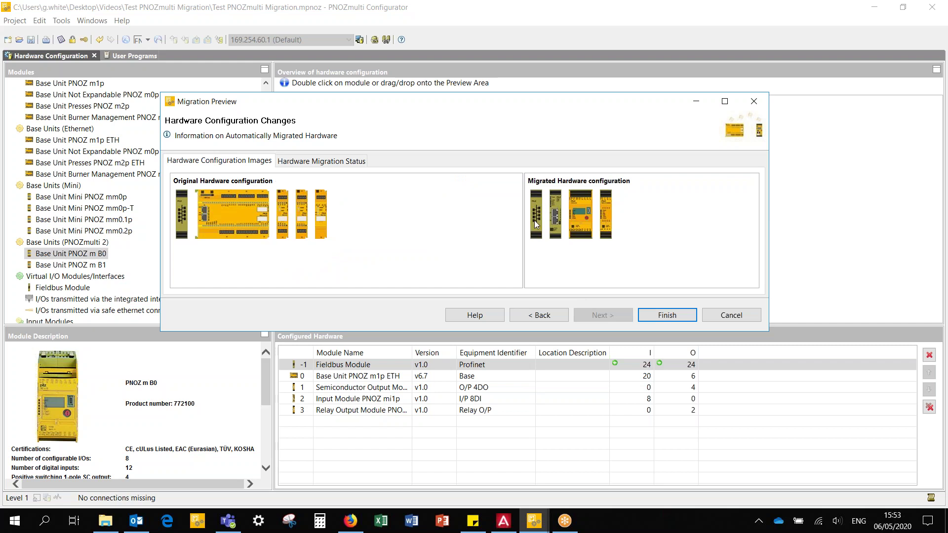
{"action": "left_click", "coordinate": [662, 314]}
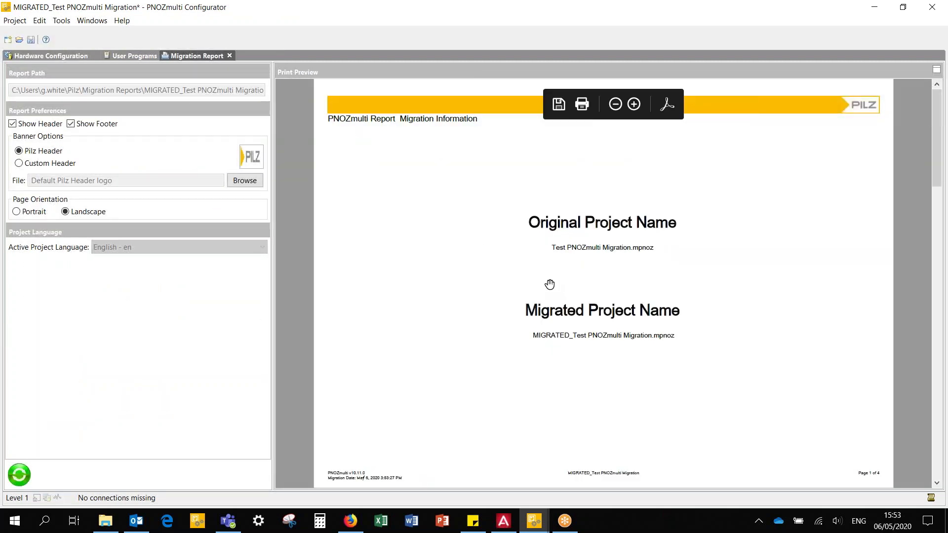
Scroll the Migration Report to IO Migration, highlighting the fieldbus module and Base Unit PNOZ m B0 entries on the way
{"action": "scroll", "coordinate": [602, 248], "scroll_direction": "down", "scroll_amount": 1}
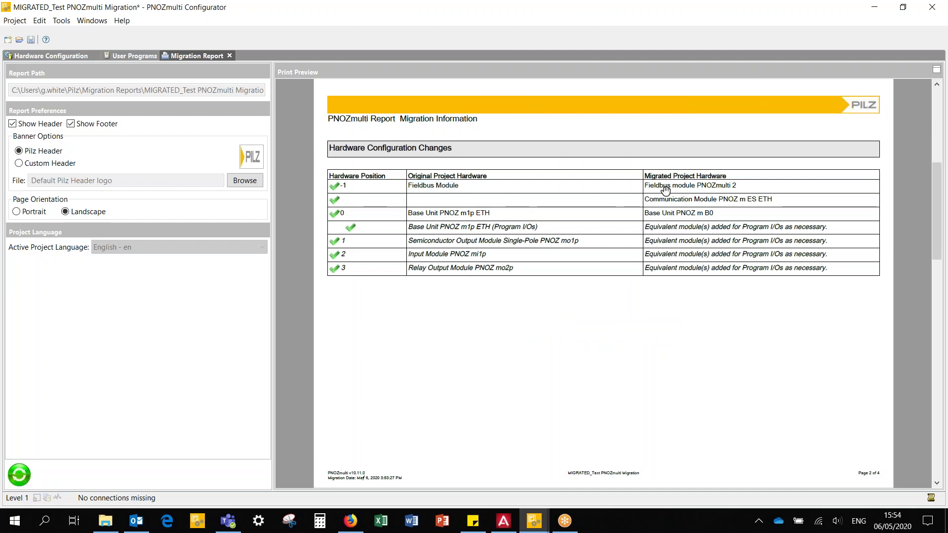
{"action": "left_click_drag", "start_coordinate": [651, 185], "coordinate": [735, 187]}
{"action": "left_click_drag", "start_coordinate": [713, 213], "coordinate": [649, 213]}
{"action": "left_click", "coordinate": [653, 221]}
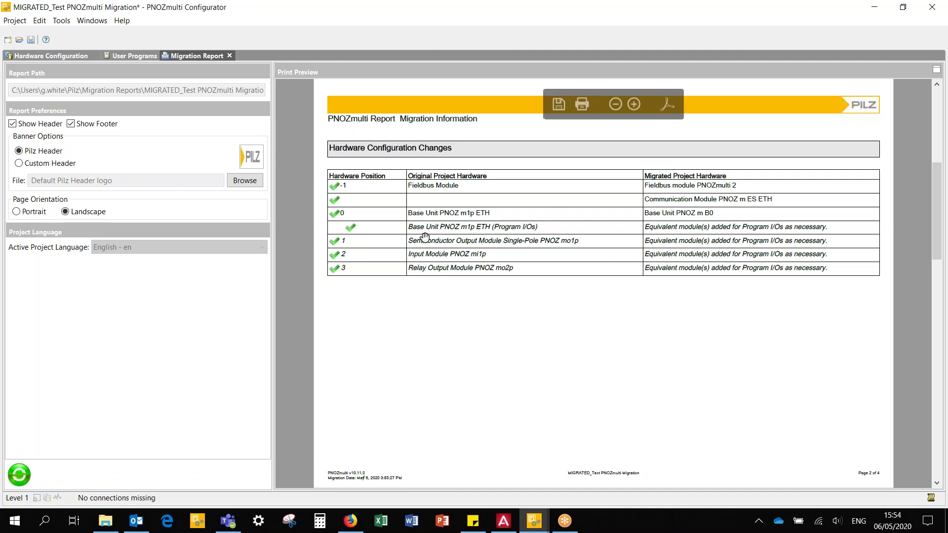
{"action": "scroll", "coordinate": [447, 268], "scroll_direction": "down", "scroll_amount": 4}
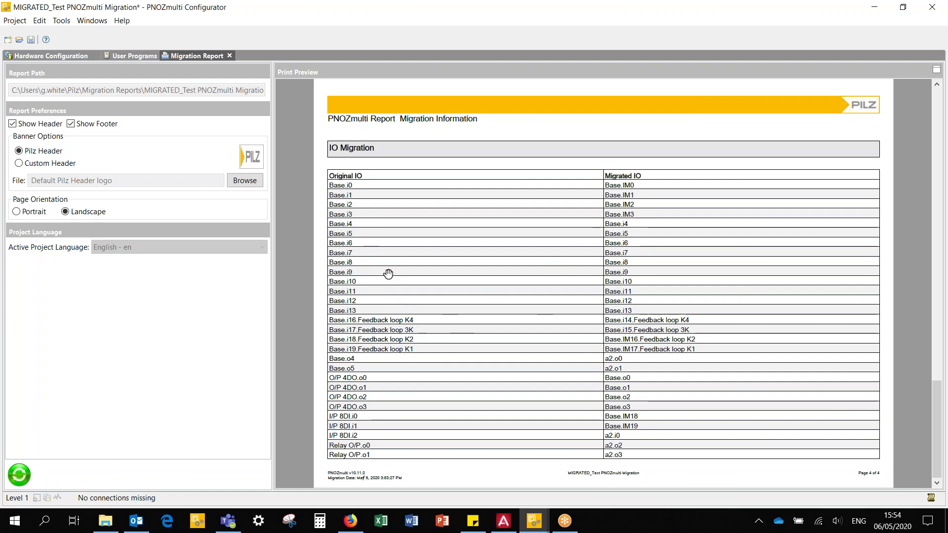
Select the PNOZ m B0 base unit and view the original PNOZ m1p ETH description
{"action": "left_click", "coordinate": [58, 57]}
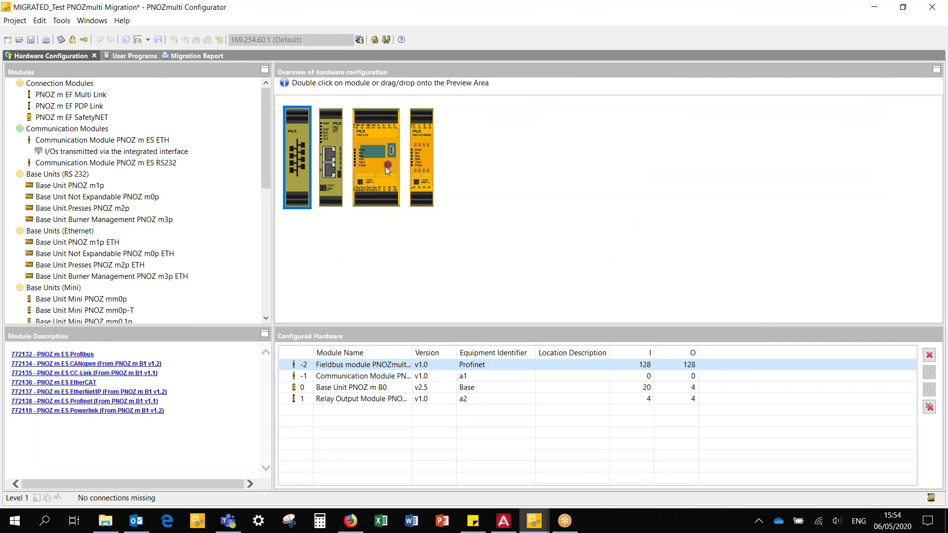
{"action": "left_click", "coordinate": [386, 170]}
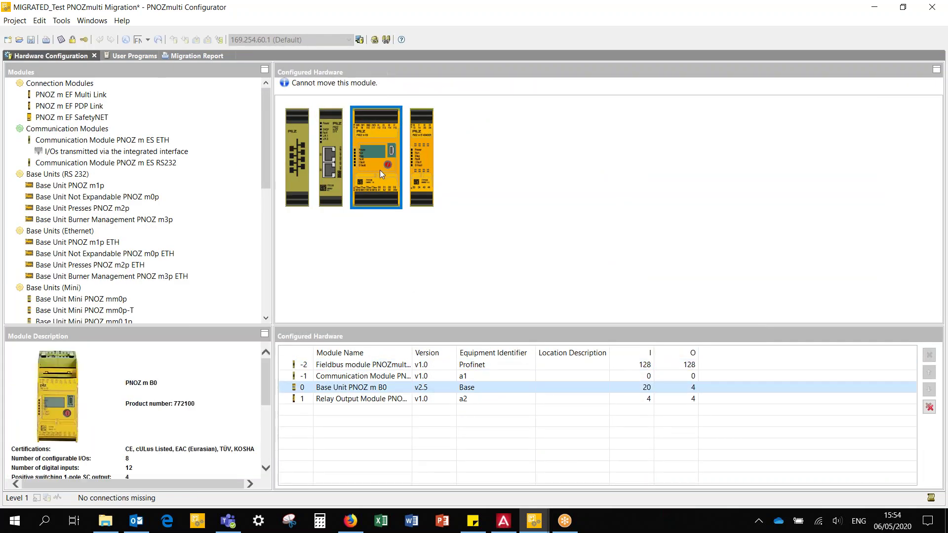
{"action": "left_click", "coordinate": [71, 241]}
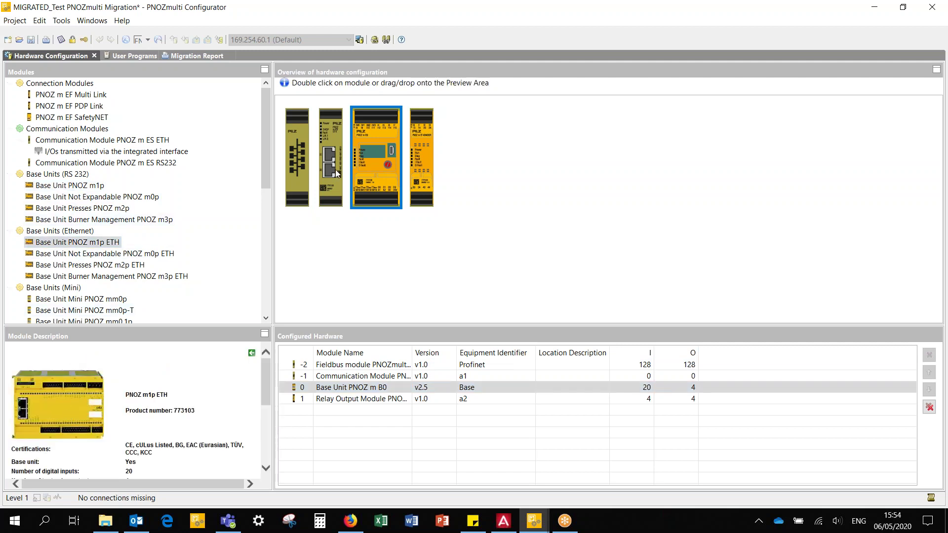
Inspect the fieldbus, communication, PNOZ m B0 and relay output module details
{"action": "left_click", "coordinate": [298, 173]}
{"action": "left_click", "coordinate": [334, 140]}
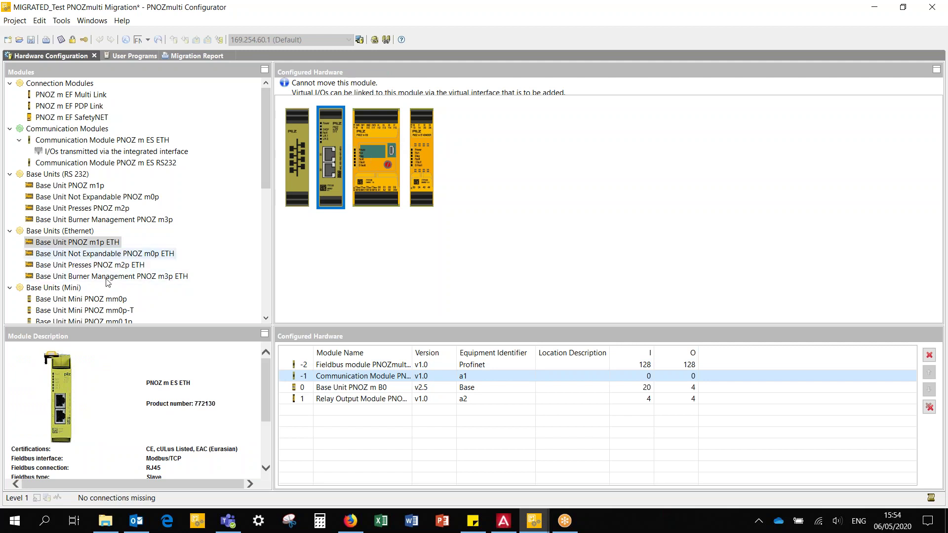
{"action": "left_click", "coordinate": [91, 243]}
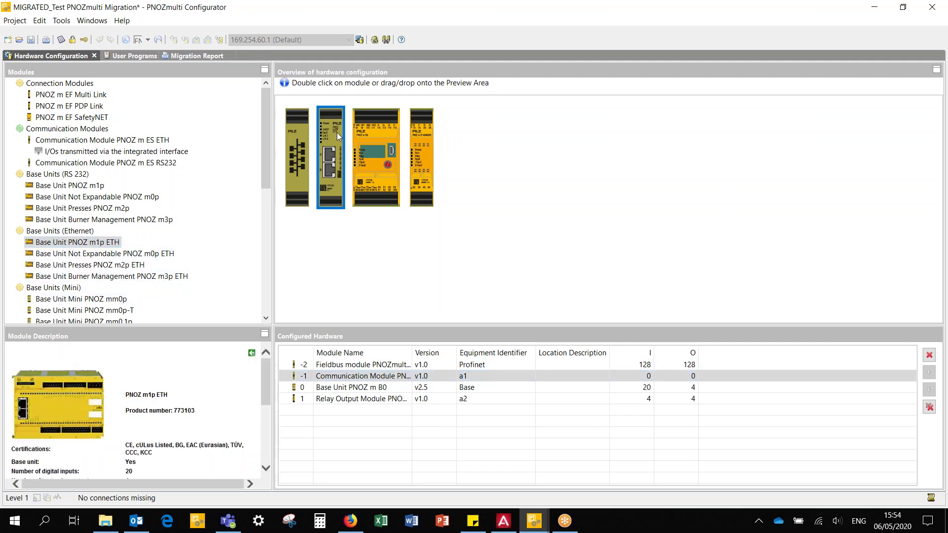
{"action": "left_click", "coordinate": [377, 150]}
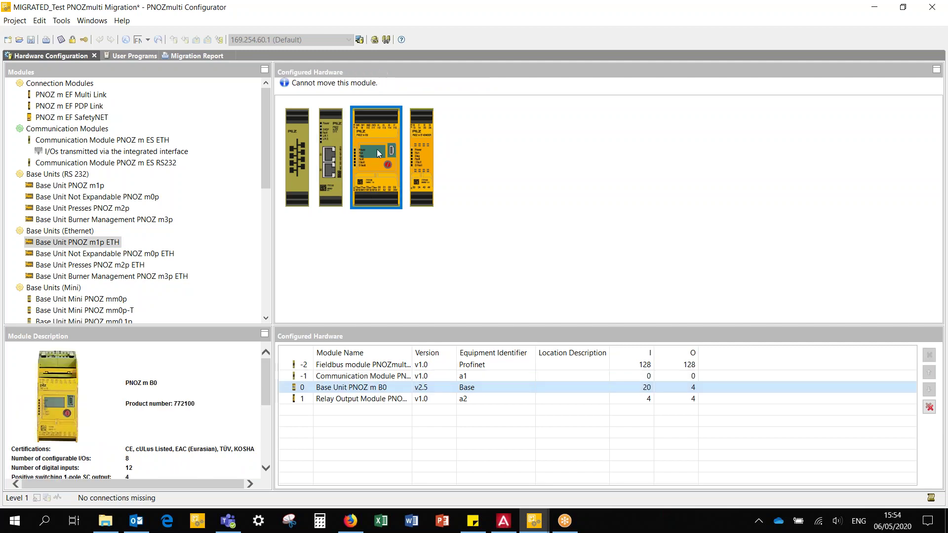
{"action": "left_click", "coordinate": [423, 150]}
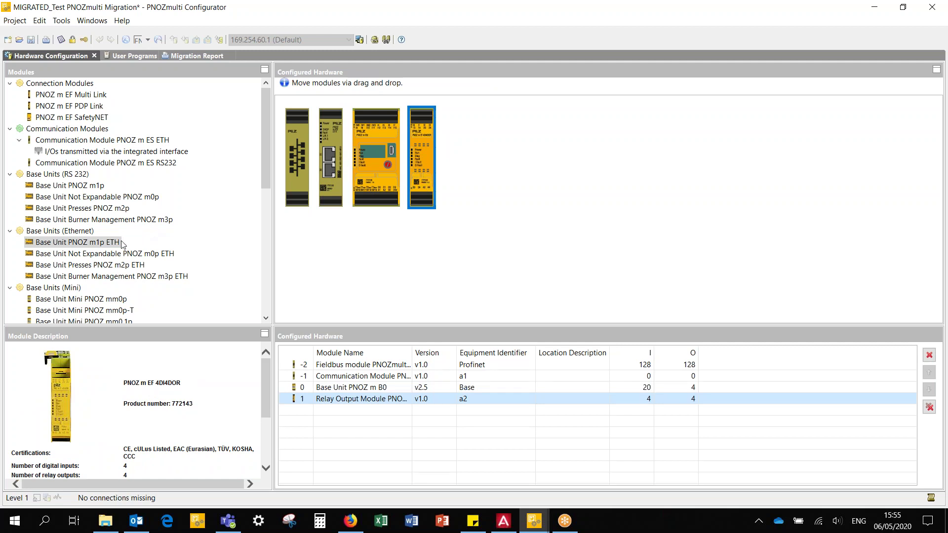
{"action": "left_click", "coordinate": [76, 241]}
{"action": "left_click", "coordinate": [70, 355]}
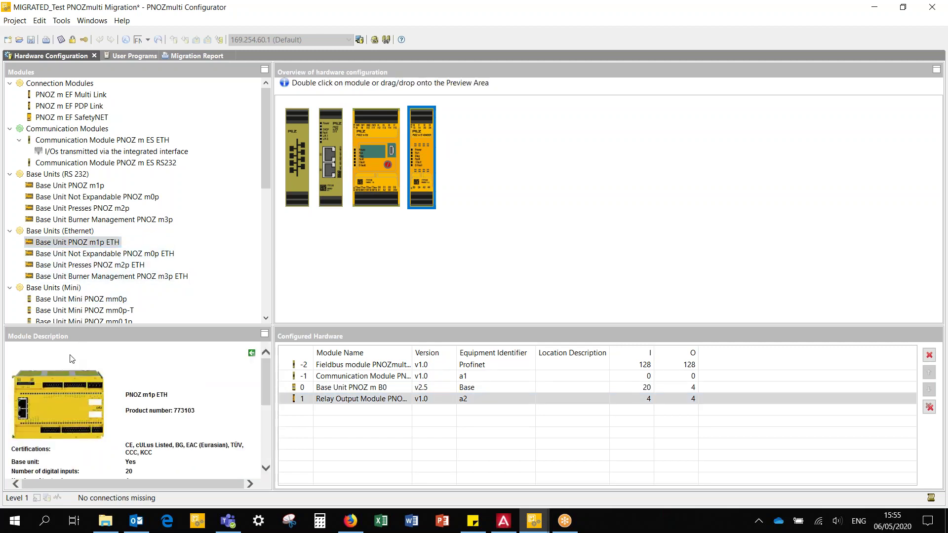
{"action": "scroll", "coordinate": [127, 468], "scroll_direction": "down", "scroll_amount": 2}
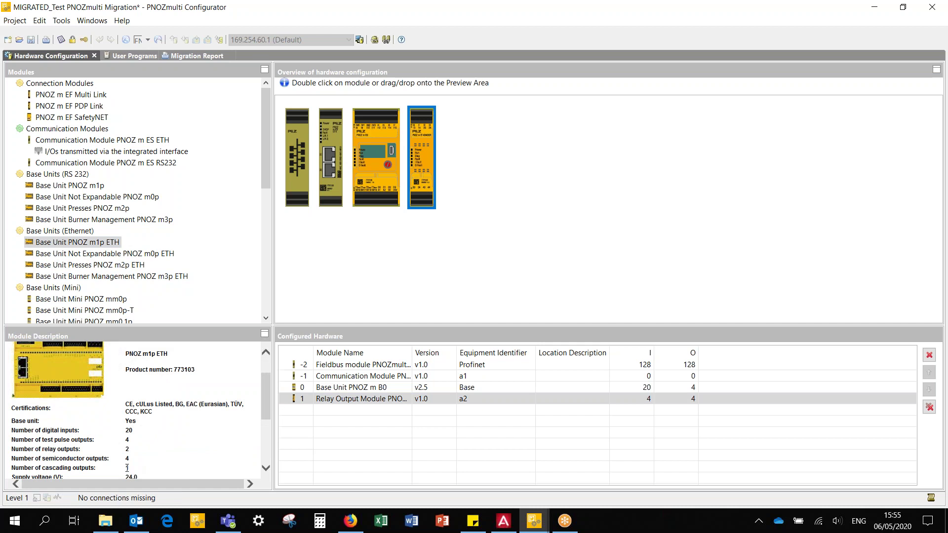
{"action": "double_click", "coordinate": [129, 450]}
{"action": "scroll", "coordinate": [85, 369], "scroll_direction": "up", "scroll_amount": 1}
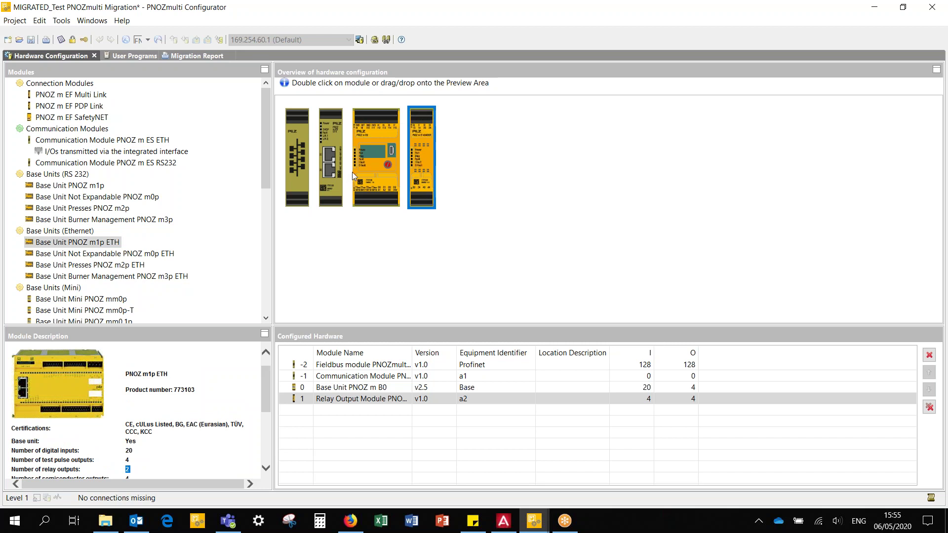
{"action": "left_click", "coordinate": [375, 178]}
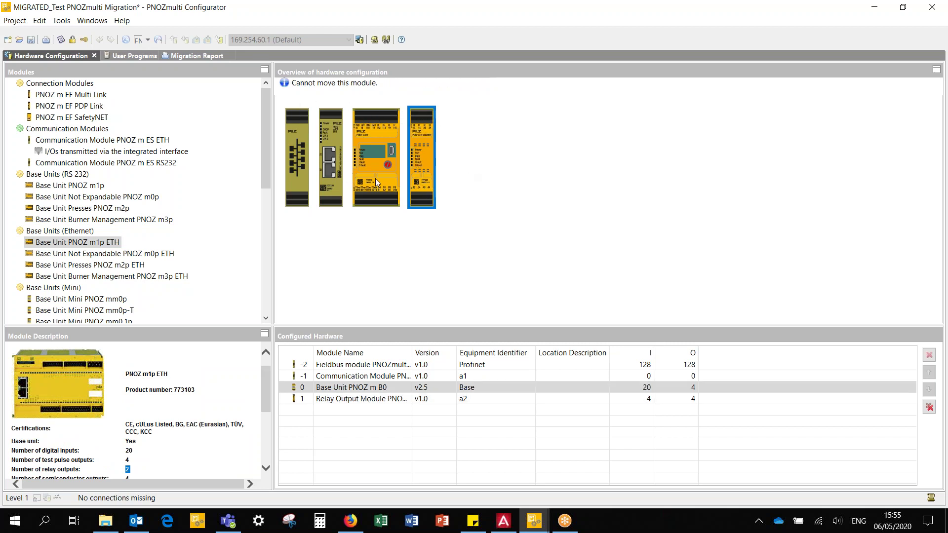
{"action": "left_click", "coordinate": [328, 161]}
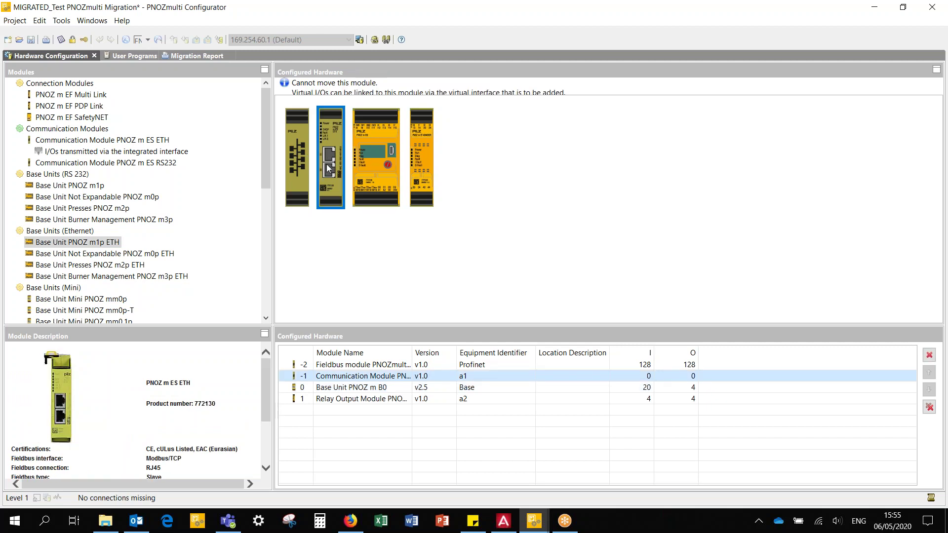
{"action": "left_click", "coordinate": [369, 160]}
{"action": "left_click", "coordinate": [413, 169]}
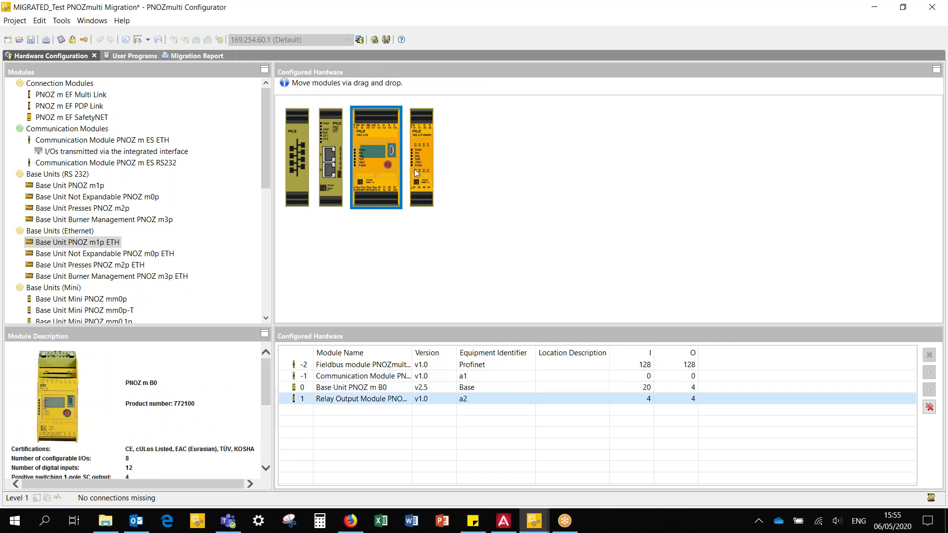
{"action": "left_click", "coordinate": [357, 162]}
{"action": "left_click", "coordinate": [324, 167]}
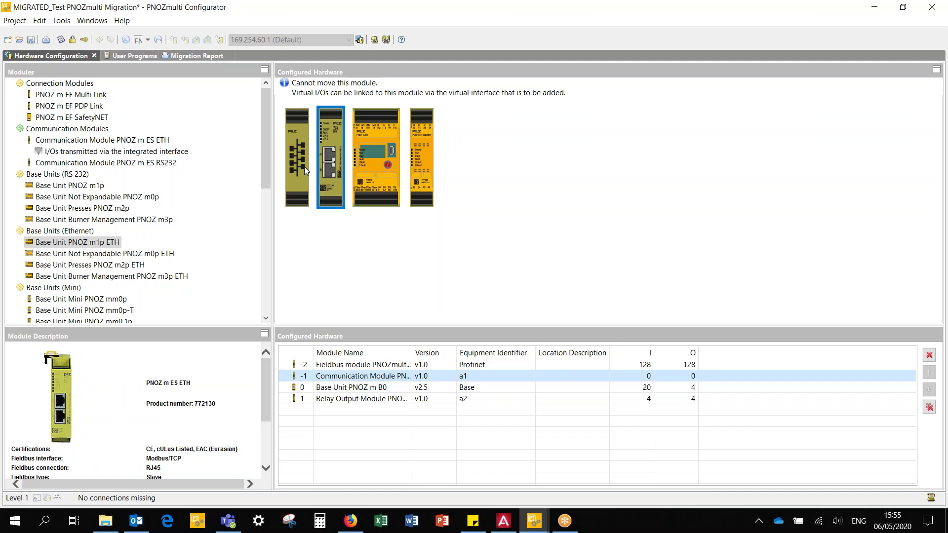
{"action": "left_click", "coordinate": [305, 167]}
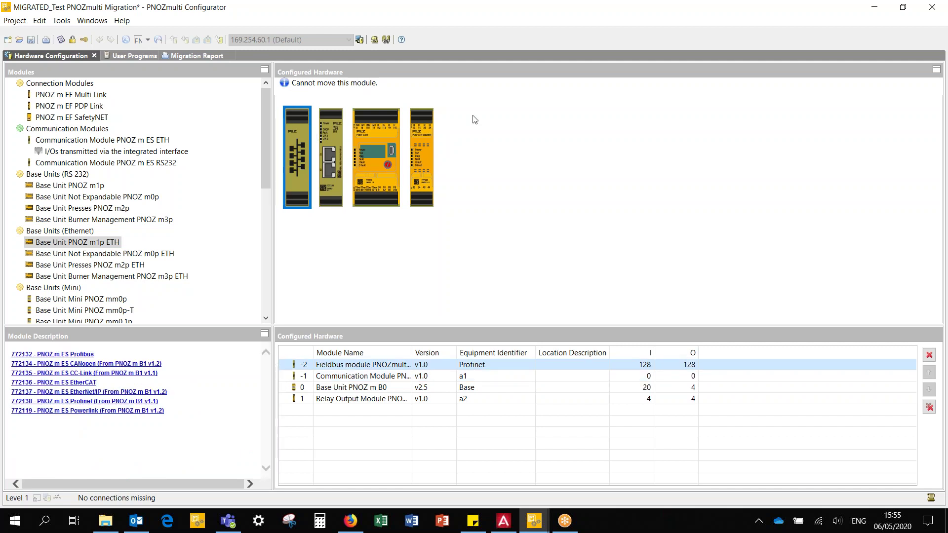